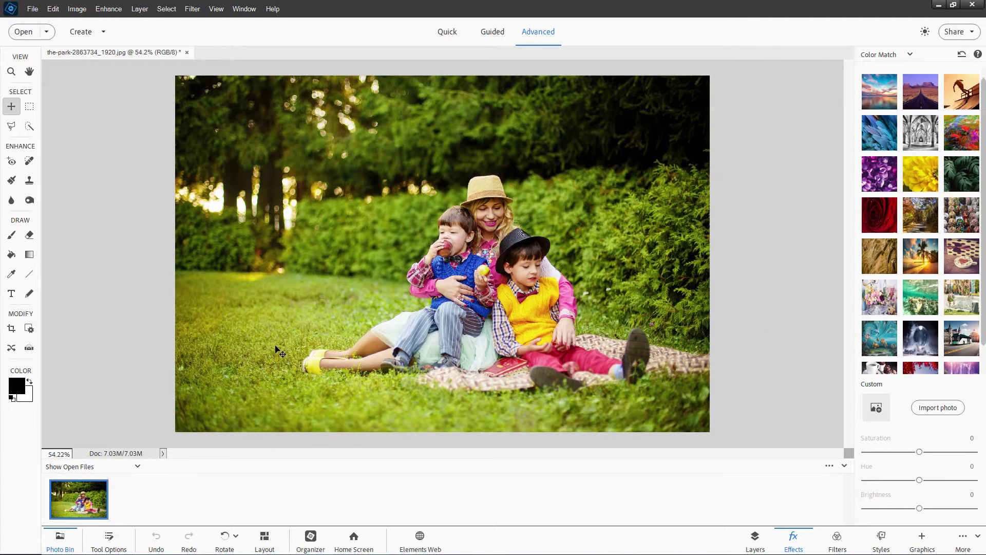
Switch to the Organizer and glance at the sort order and Create lists
left_click(311, 540)
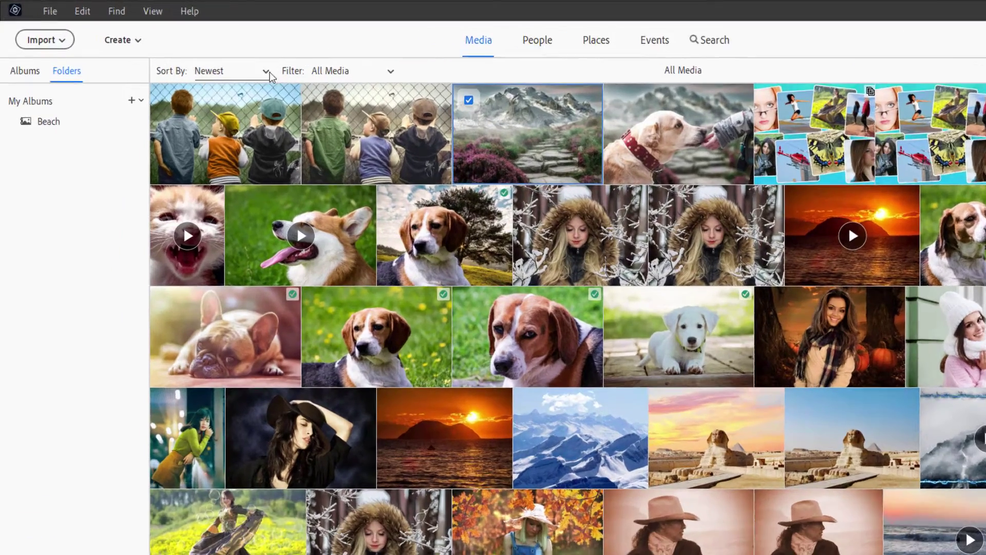
left_click(269, 72)
left_click(267, 72)
left_click(140, 41)
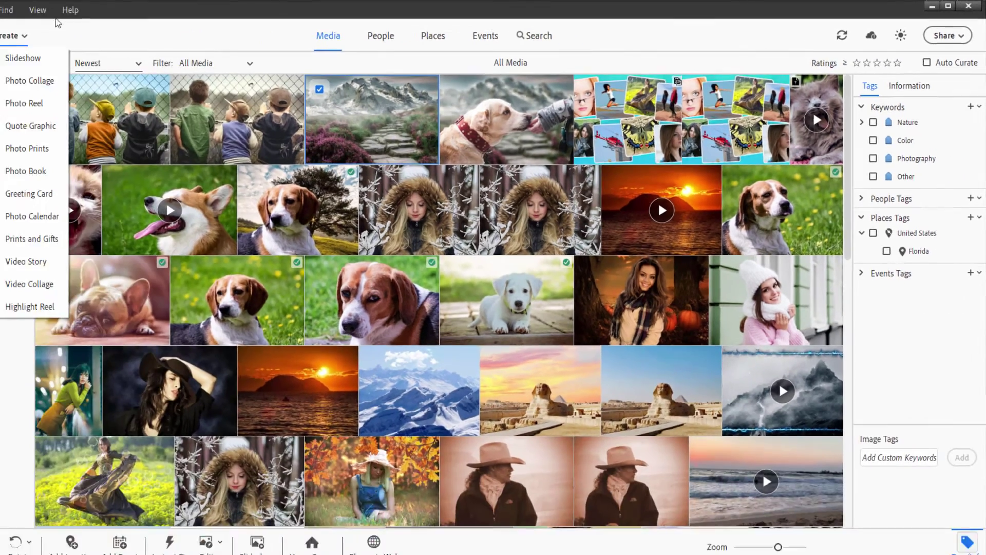
Browse the Organizer's View and Find menus without choosing anything
left_click(124, 9)
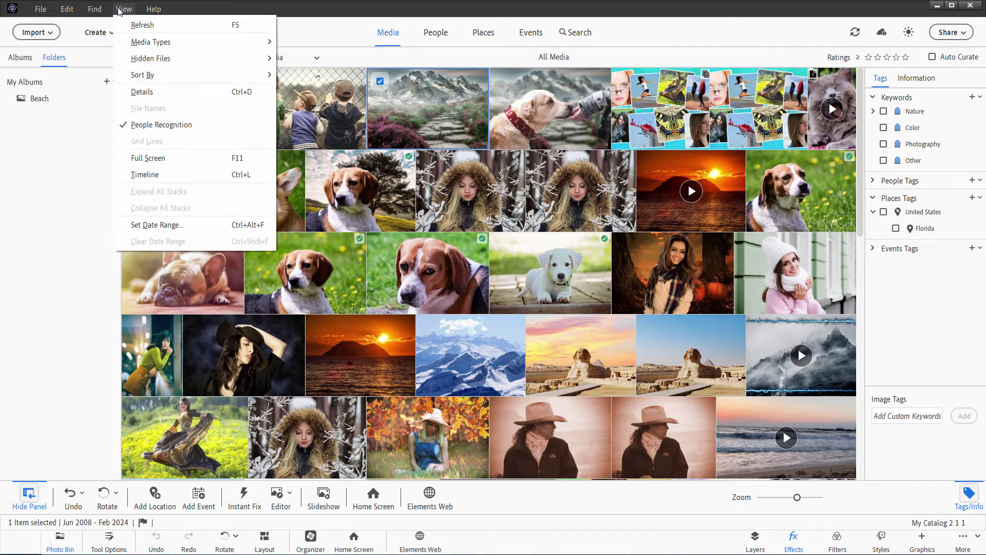
left_click(96, 10)
left_click(100, 11)
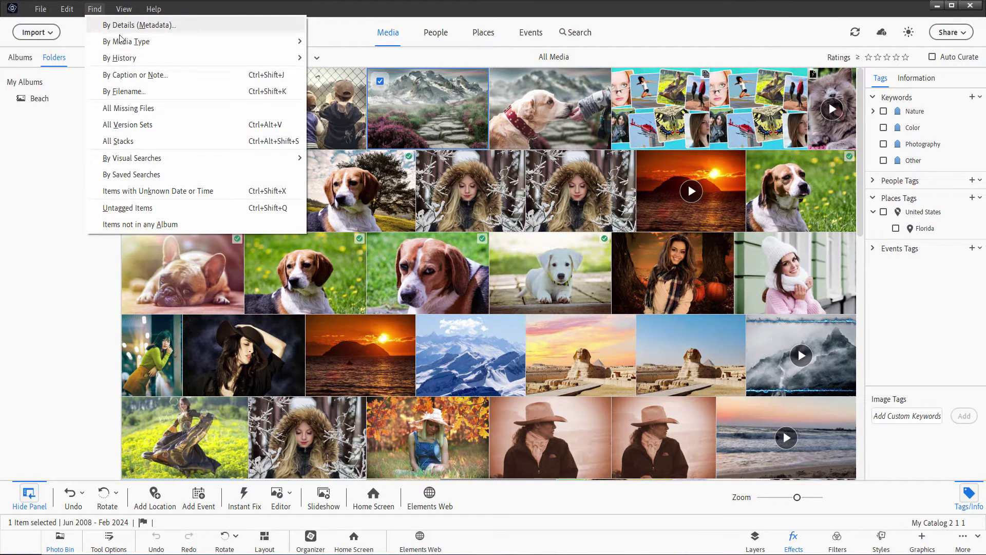
left_click(64, 158)
Show the albums list and the folder tree of drives, and preview the Import sources
left_click(22, 59)
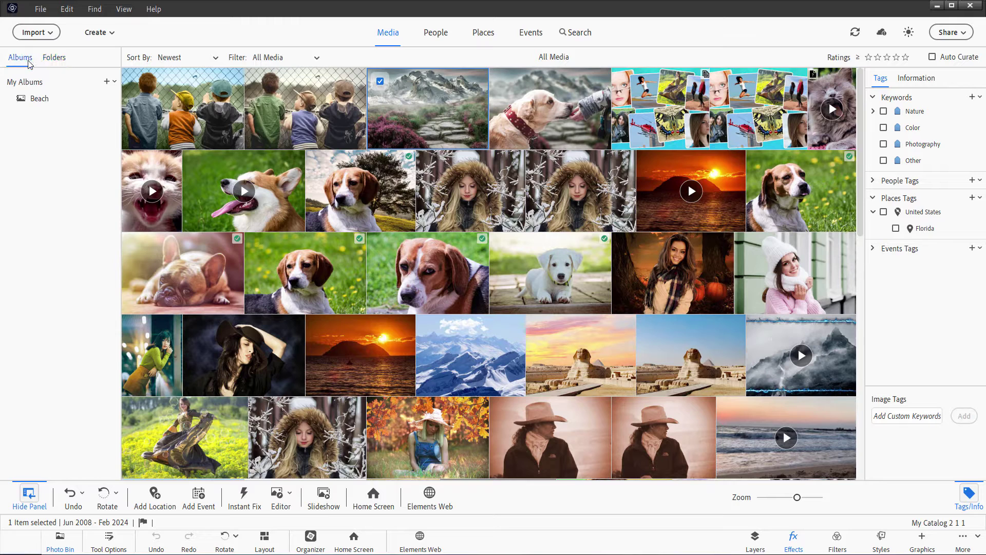
left_click(54, 60)
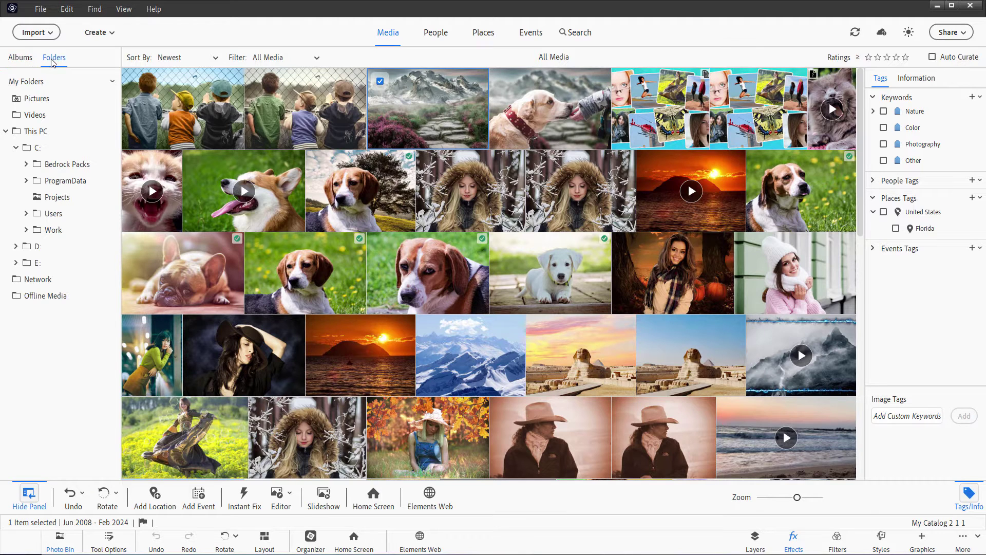
left_click(53, 32)
left_click(57, 347)
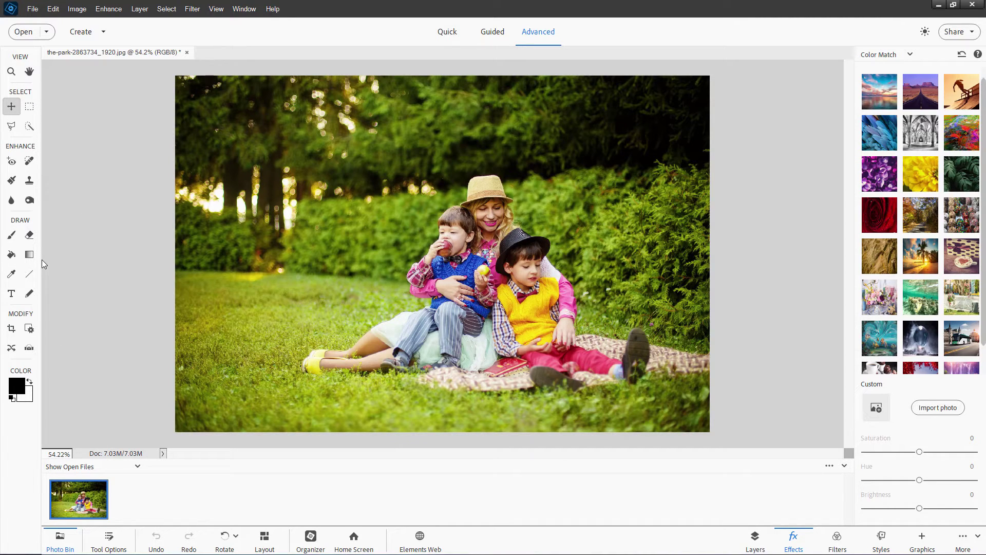
Tour the Quick mode, its Quick Actions panel, and the Guided gallery, then return to Advanced
left_click(446, 33)
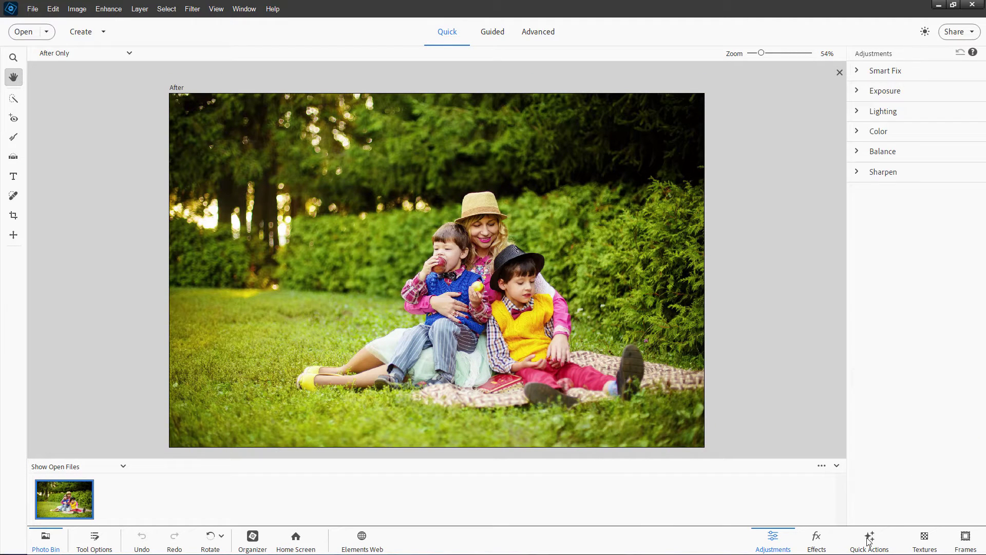
left_click(869, 539)
left_click(501, 38)
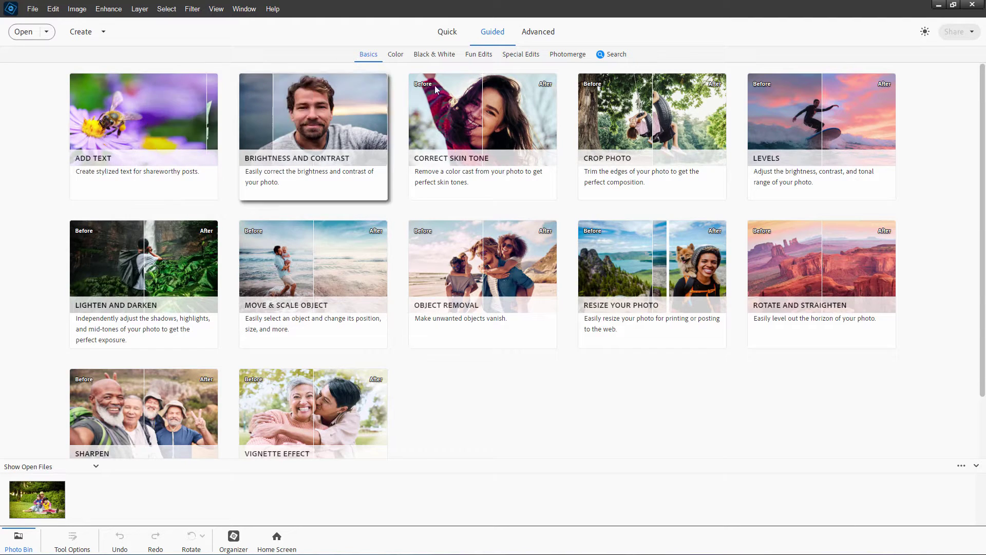
left_click(545, 33)
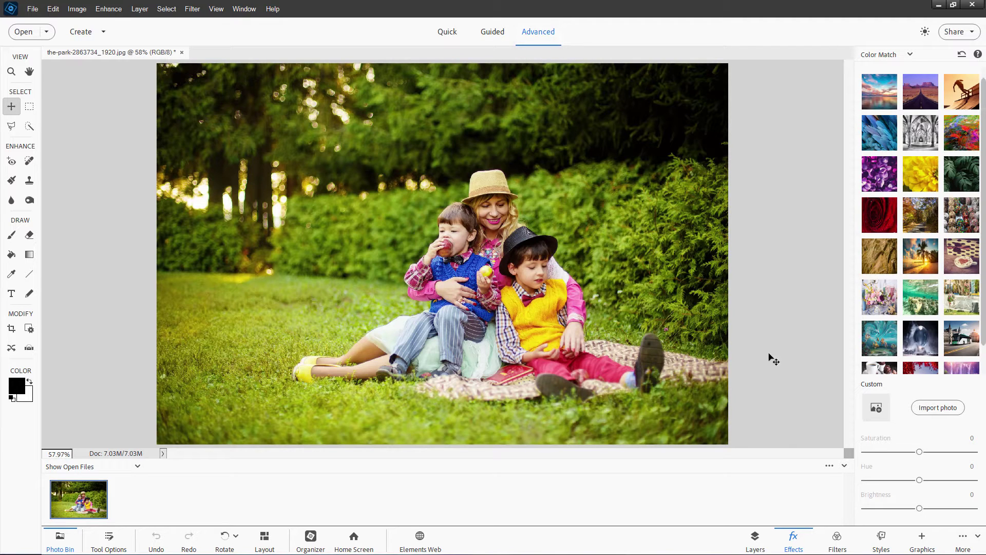
Show the photo's Layers panel and look through the Filter, Select and Enhance menus
left_click(760, 543)
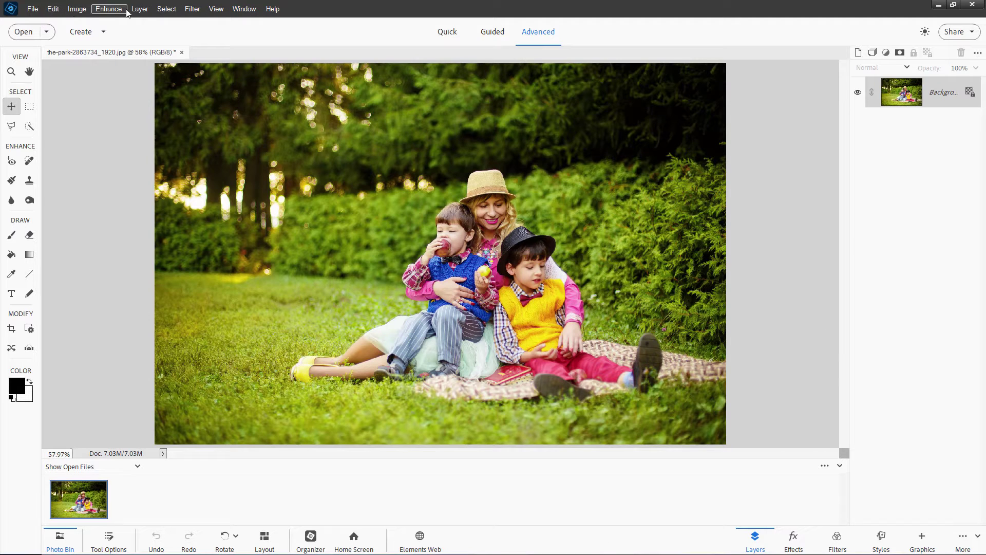
left_click(186, 11)
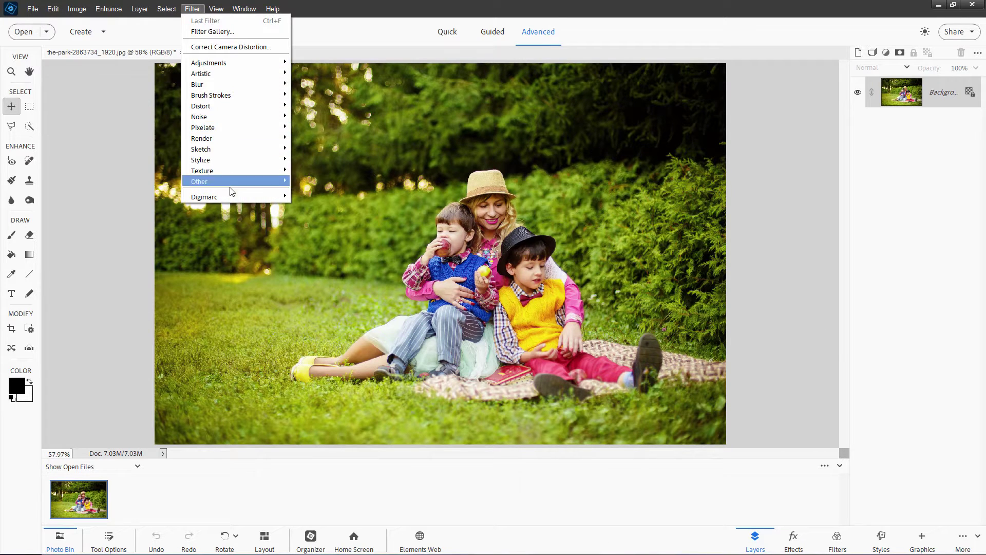
mouse_move(167, 11)
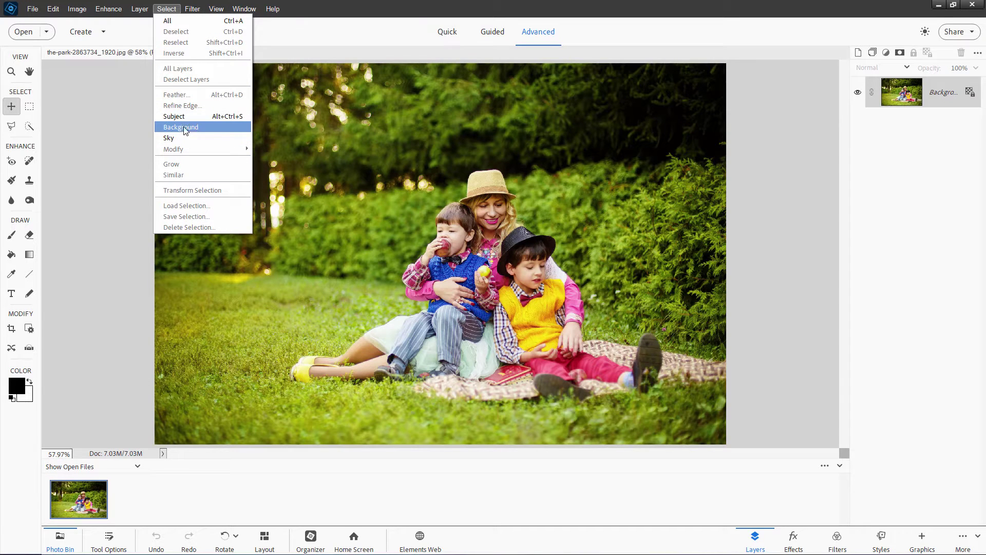
mouse_move(109, 9)
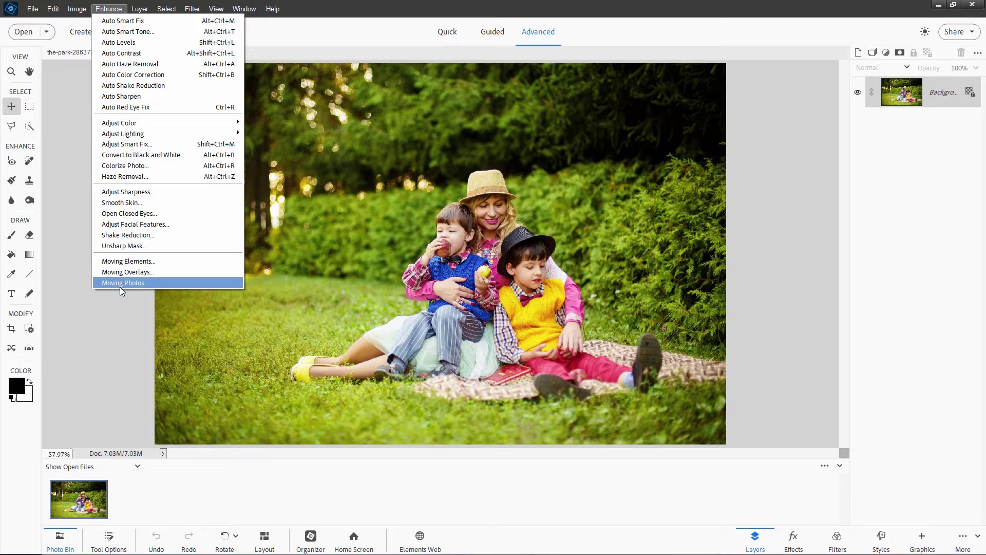
left_click(115, 380)
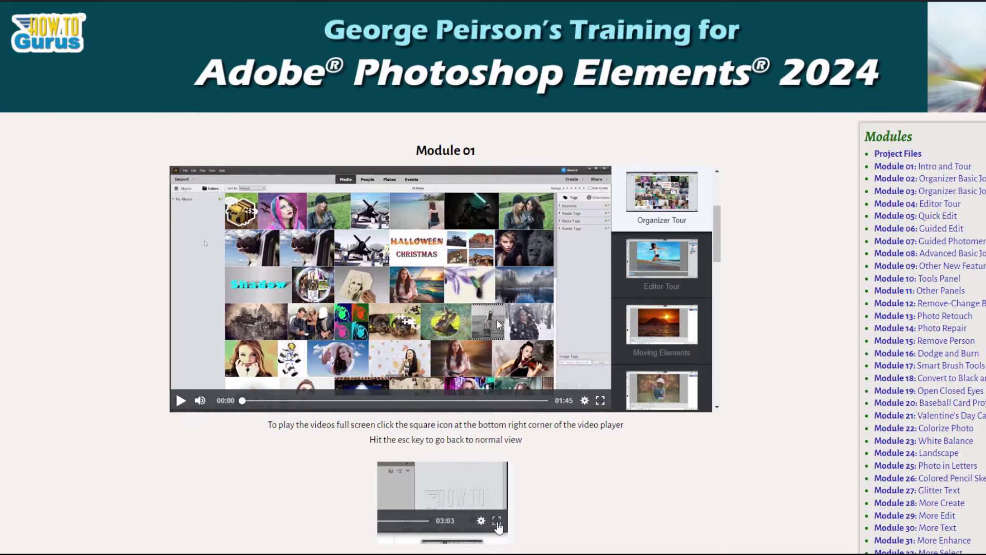
Preview the training video full screen, then load Editor Tour from the Module 01 playlist
left_click(601, 404)
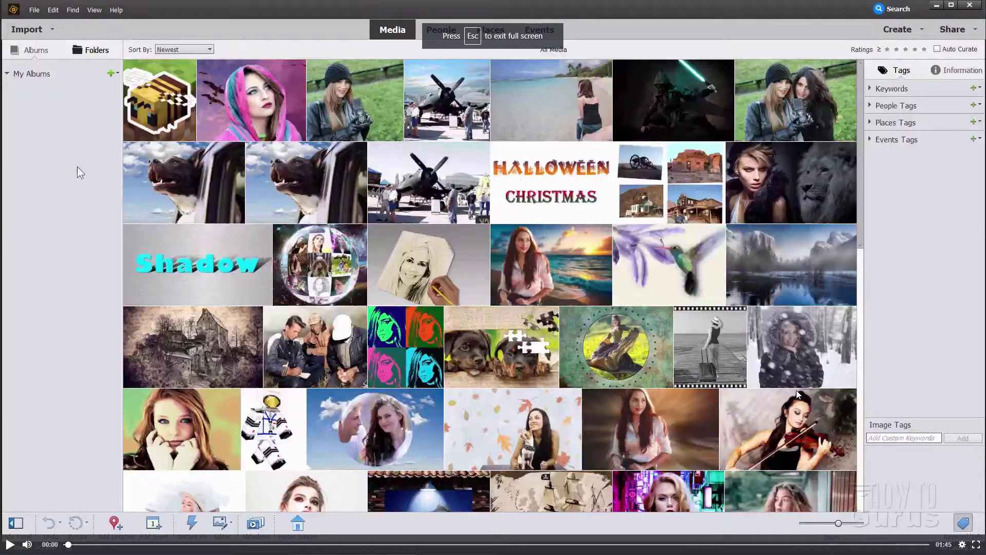
key("Escape")
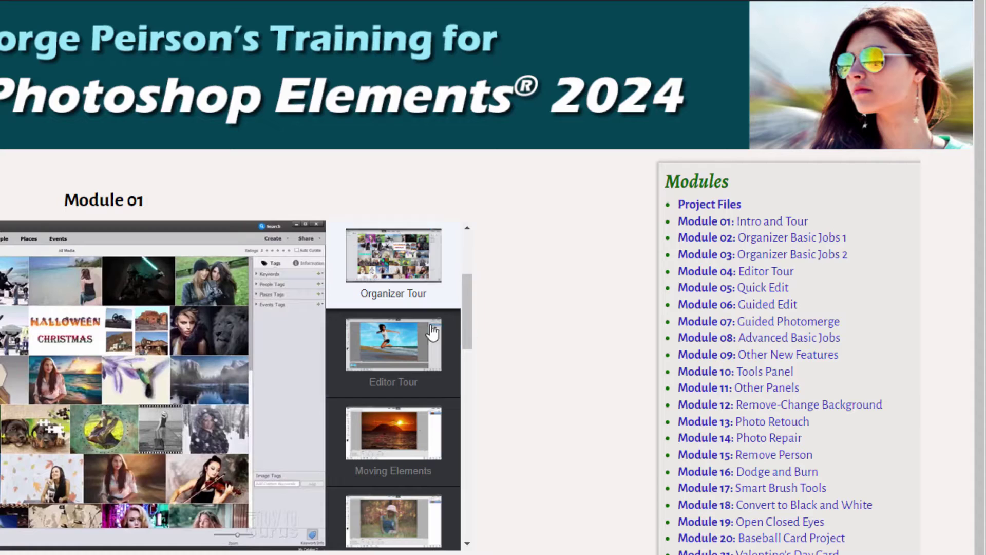
scroll(465, 334, "down", 1)
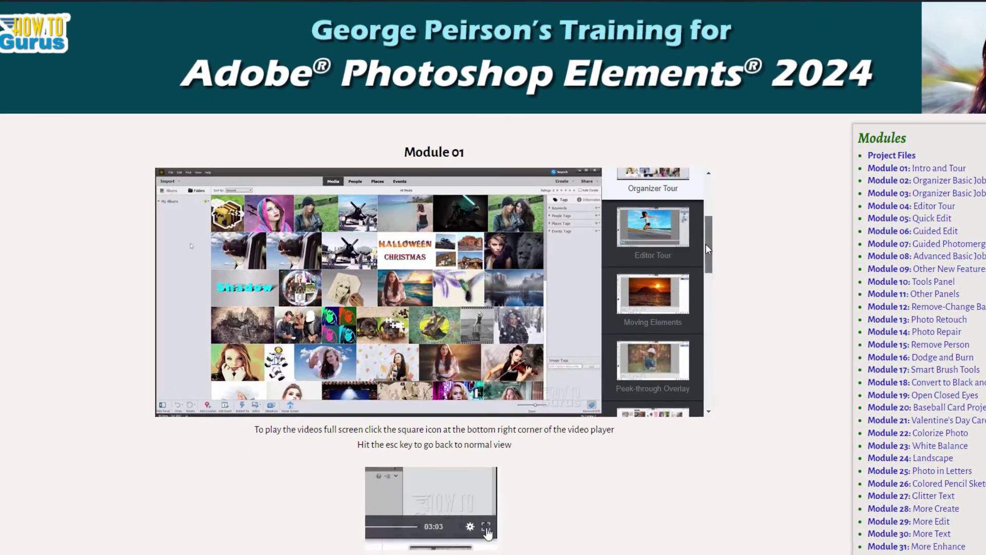
mouse_move(706, 245)
left_mouse_down()
mouse_move(708, 306)
mouse_move(710, 241)
left_mouse_up()
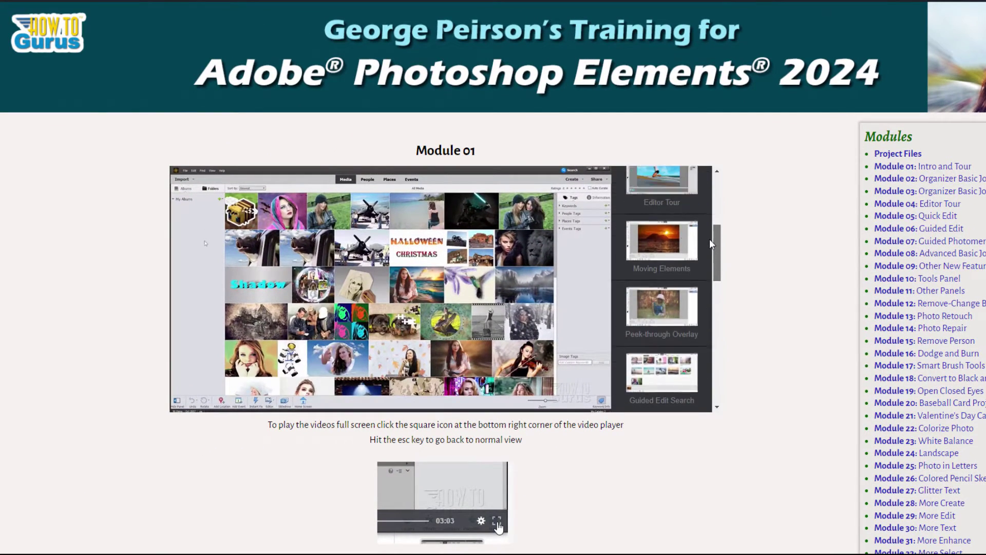
left_click(656, 206)
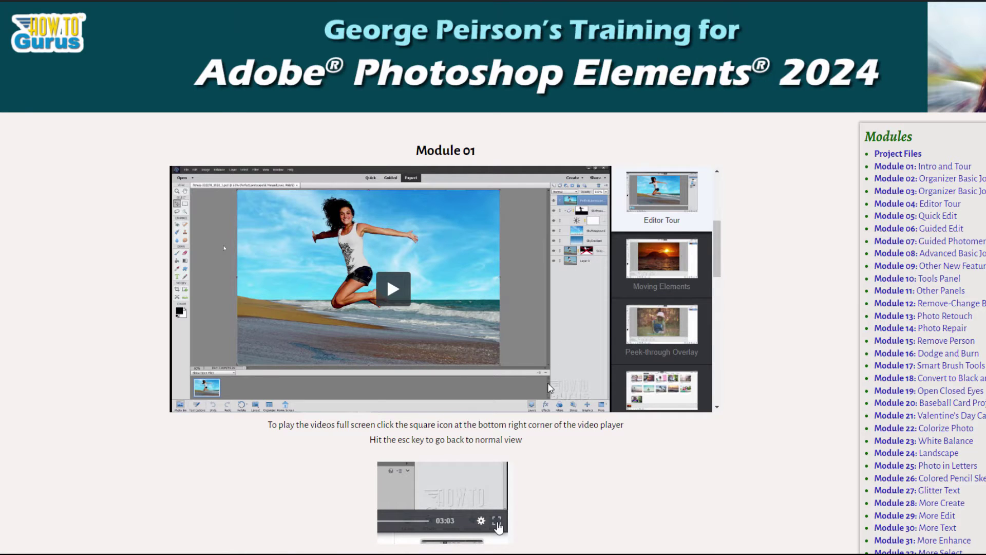
Play and pause Editor Tour, checking the playback speed choices without changing them
left_click(492, 299)
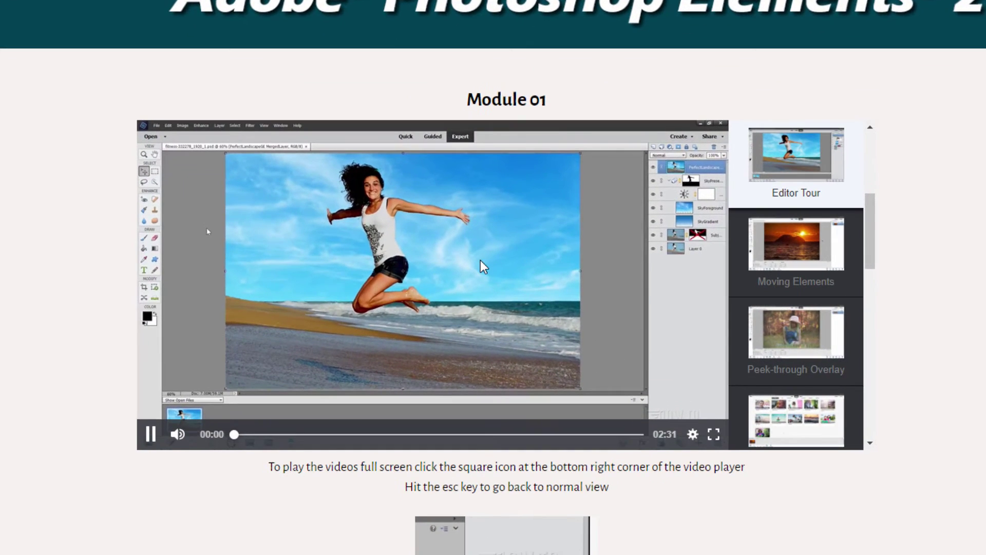
left_click(150, 435)
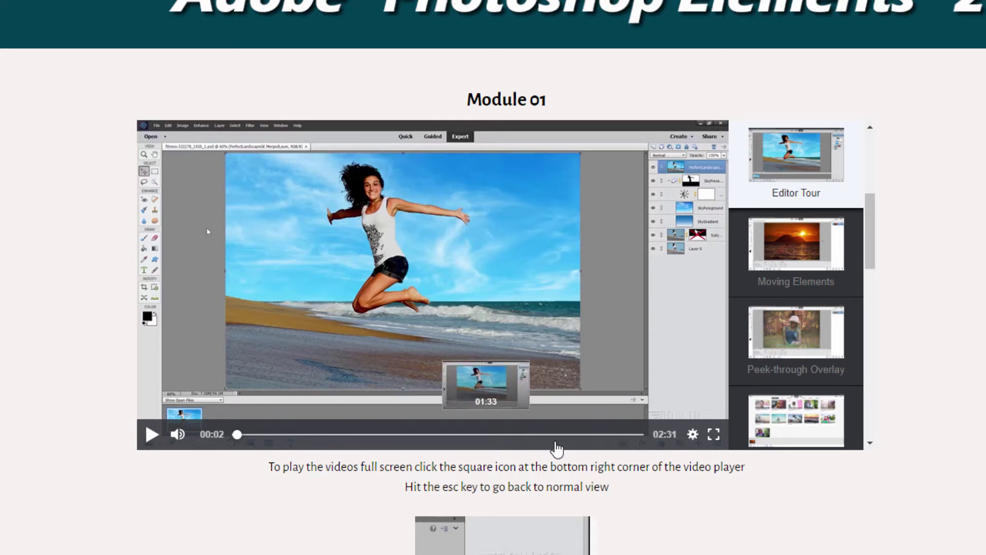
left_click(693, 436)
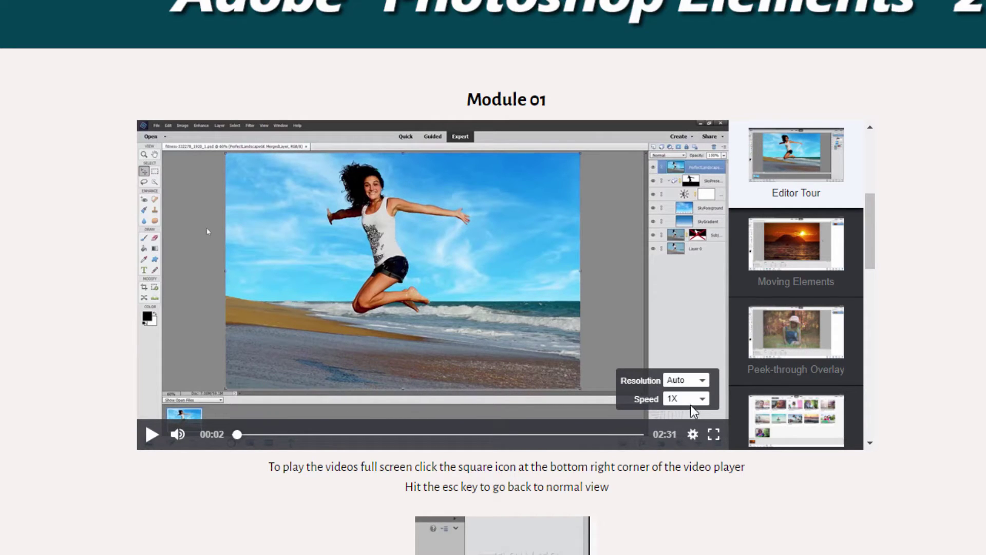
left_click(703, 400)
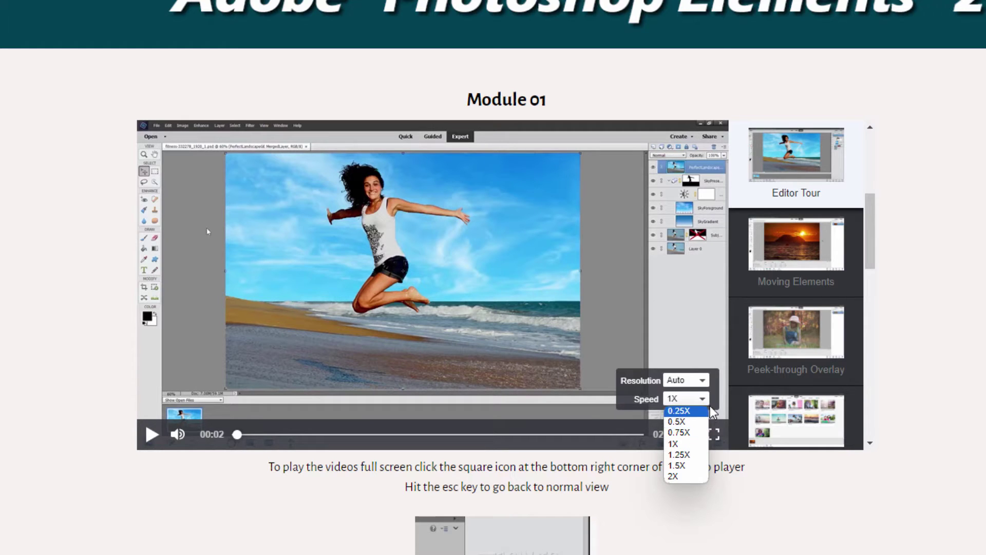
left_click(702, 399)
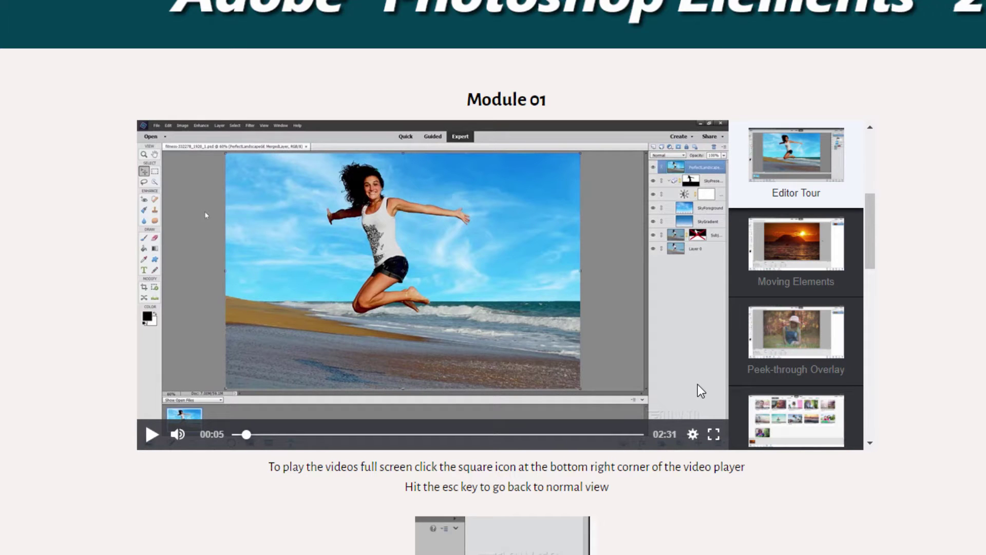
left_click(156, 437)
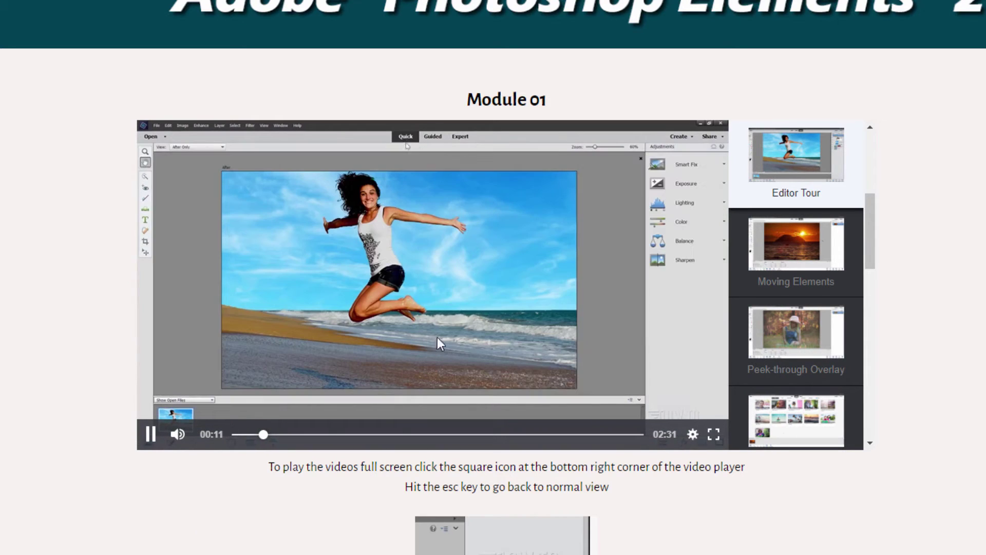
left_click(150, 434)
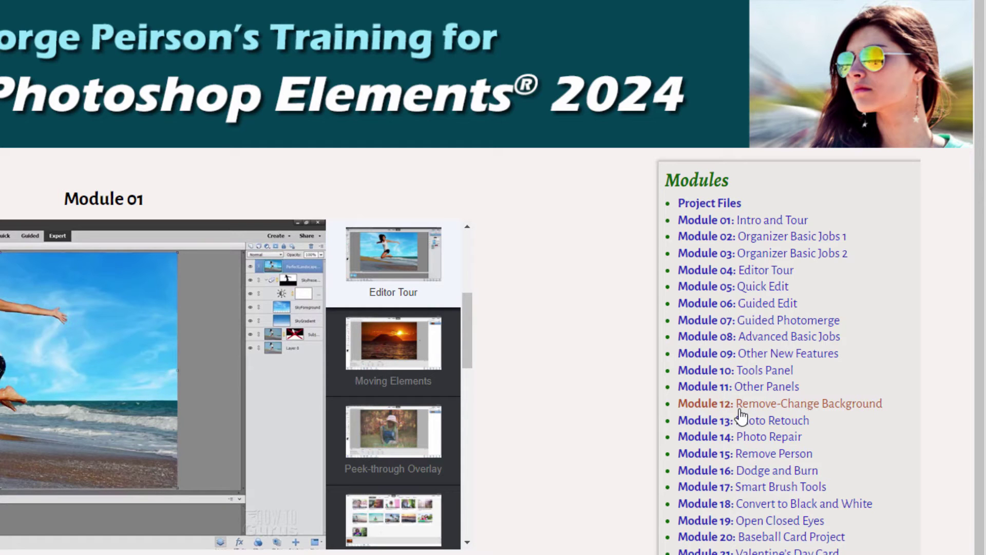
Open Module 12 Remove-Change Background and scroll its playlist to Change Background Project
left_click(694, 407)
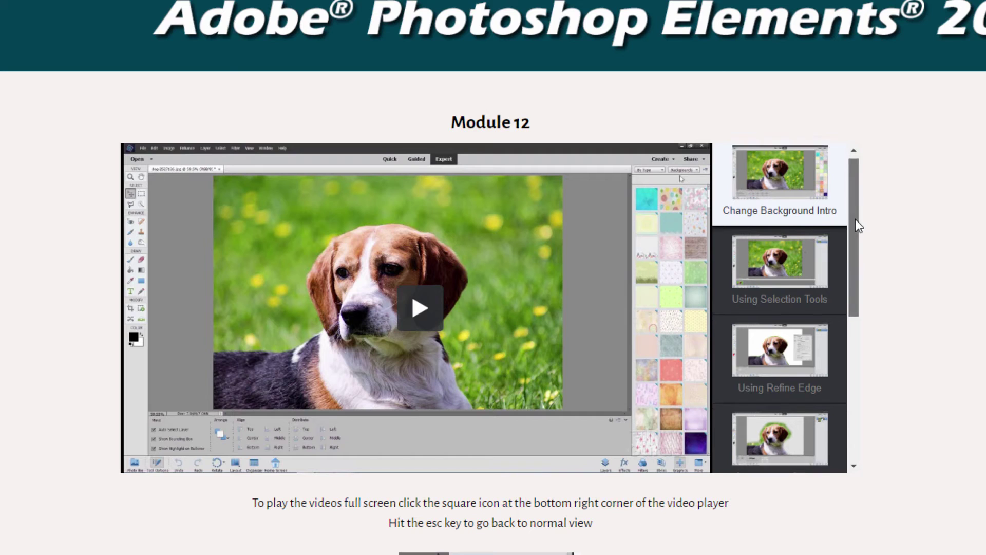
scroll(856, 218, "down", 3)
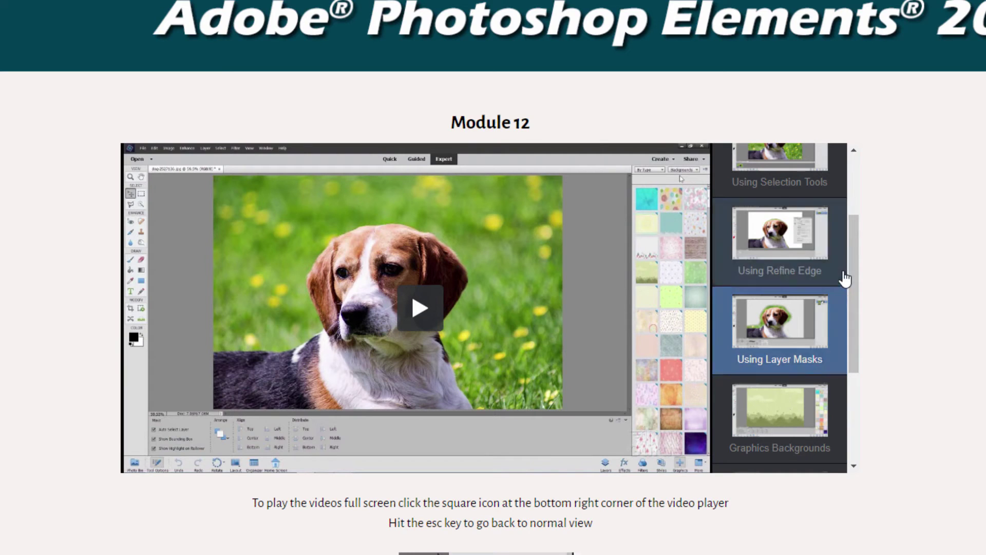
left_click_drag(853, 258, 853, 350)
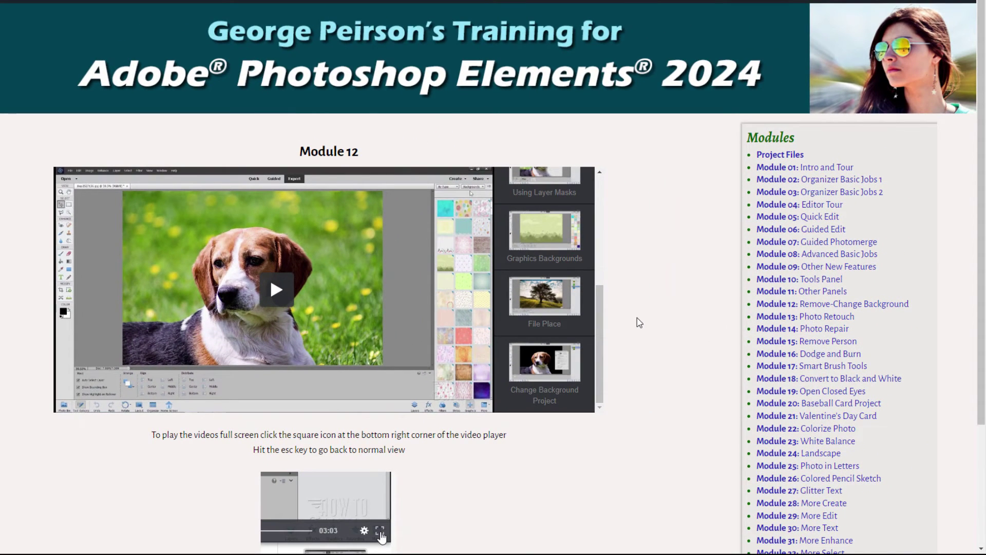
Open Project Files and scroll through the shortcut list, outline PDF, and image and project zips
left_click(777, 155)
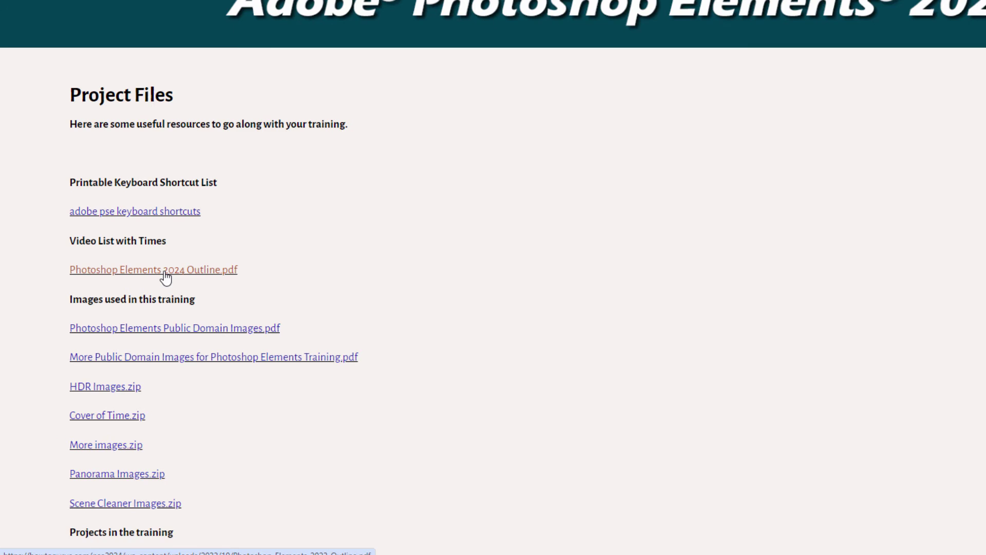
scroll(370, 234, "down", 3)
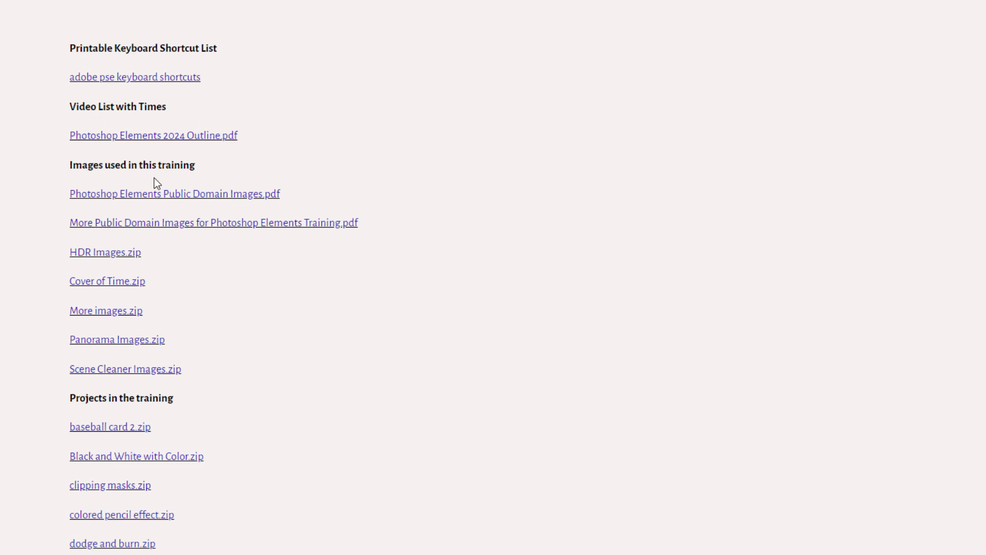
scroll(289, 276, "down", 3)
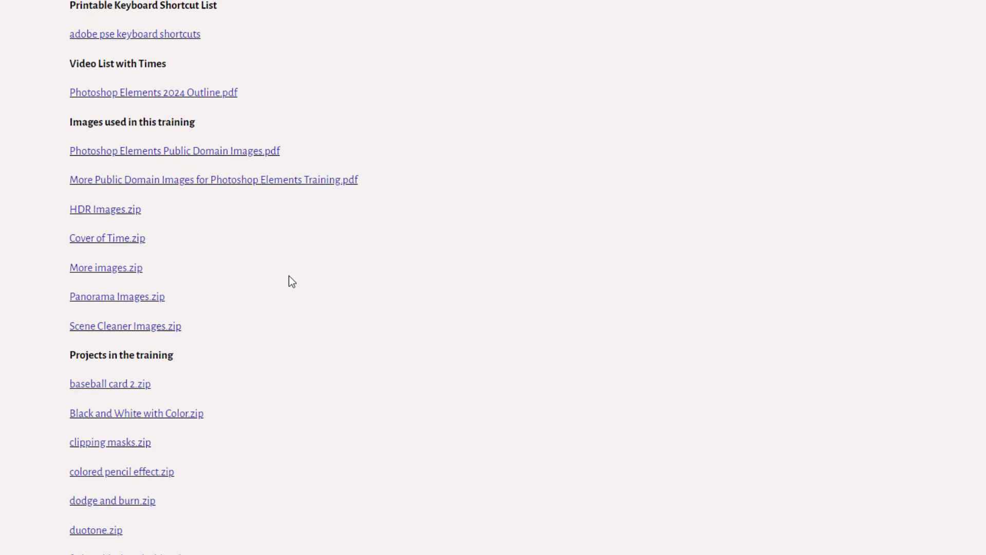
scroll(291, 273, "down", 4)
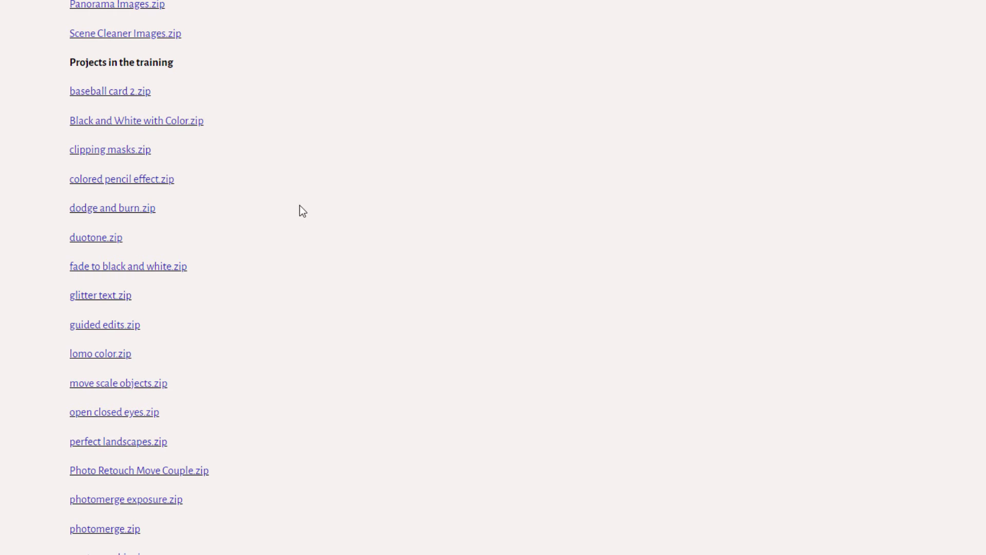
scroll(718, 316, "up", 9)
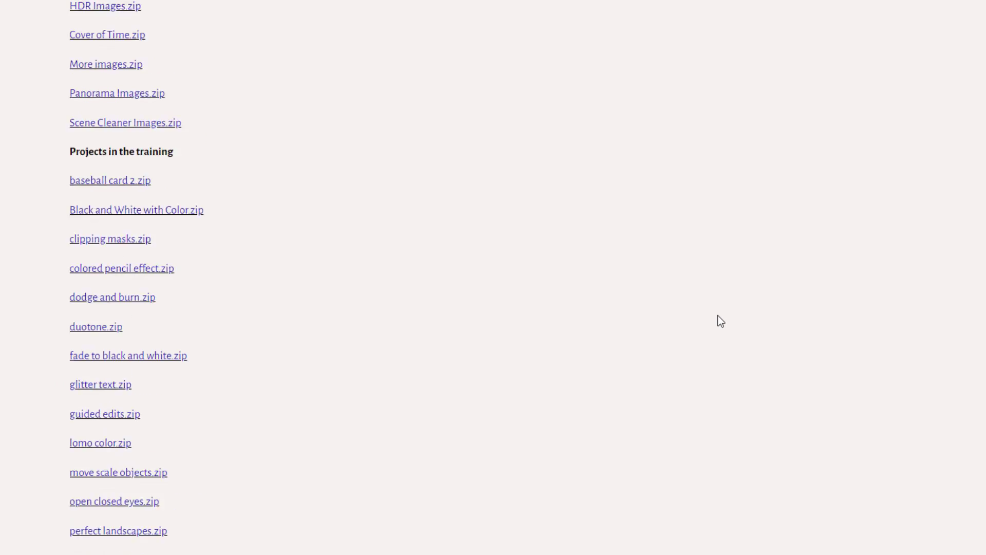